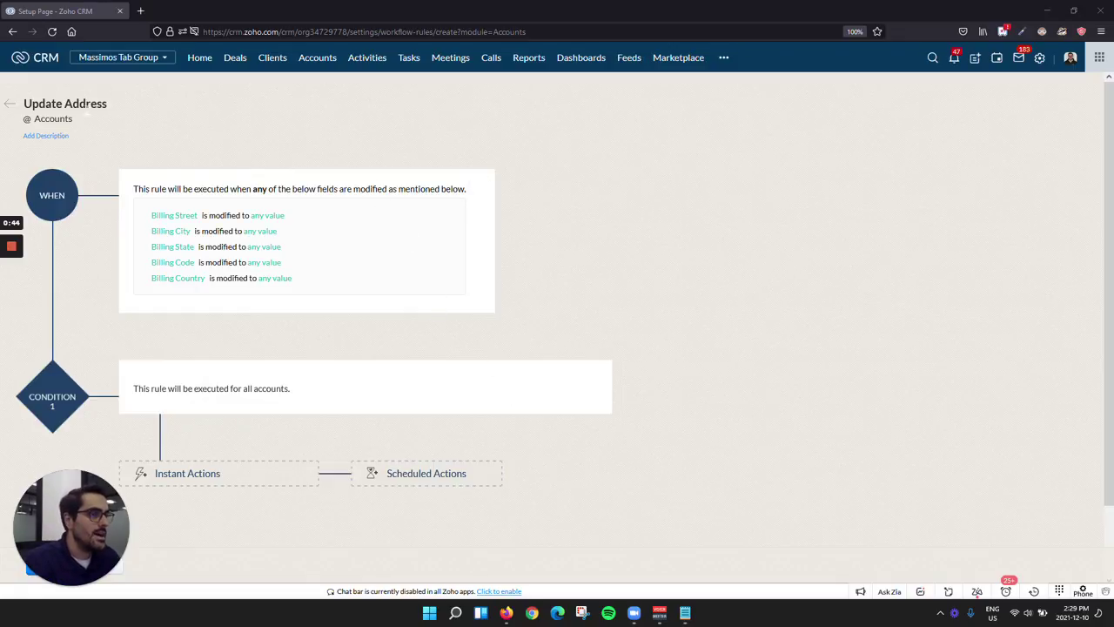
Confirm the Update Address rule is on the Accounts module and triggers on billing address edits
{"action": "left_click_drag", "start_coordinate": [73, 119], "coordinate": [24, 119]}
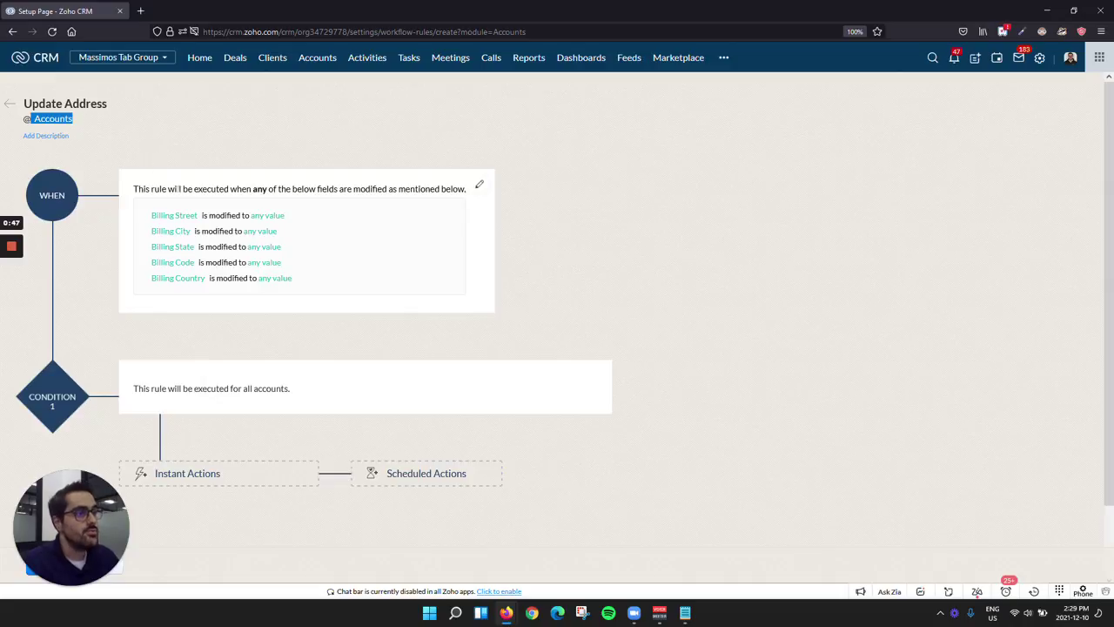
Enable 'Repeat this workflow whenever an account is edited' in the trigger and save it
{"action": "left_click", "coordinate": [480, 183]}
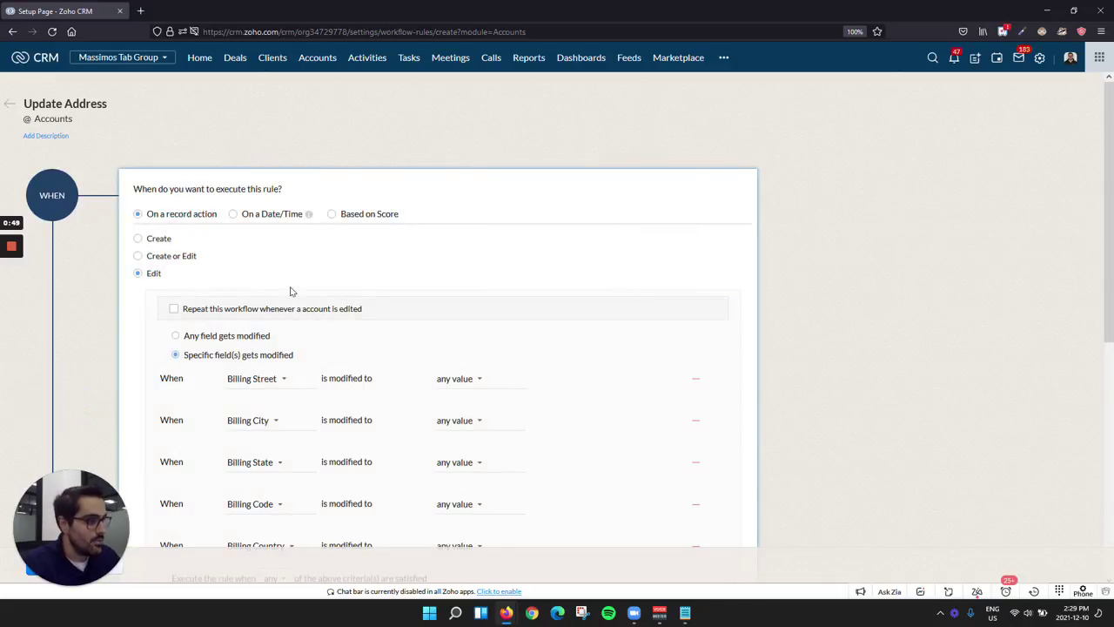
{"action": "scroll", "coordinate": [296, 292], "scroll_direction": "down", "scroll_amount": 1}
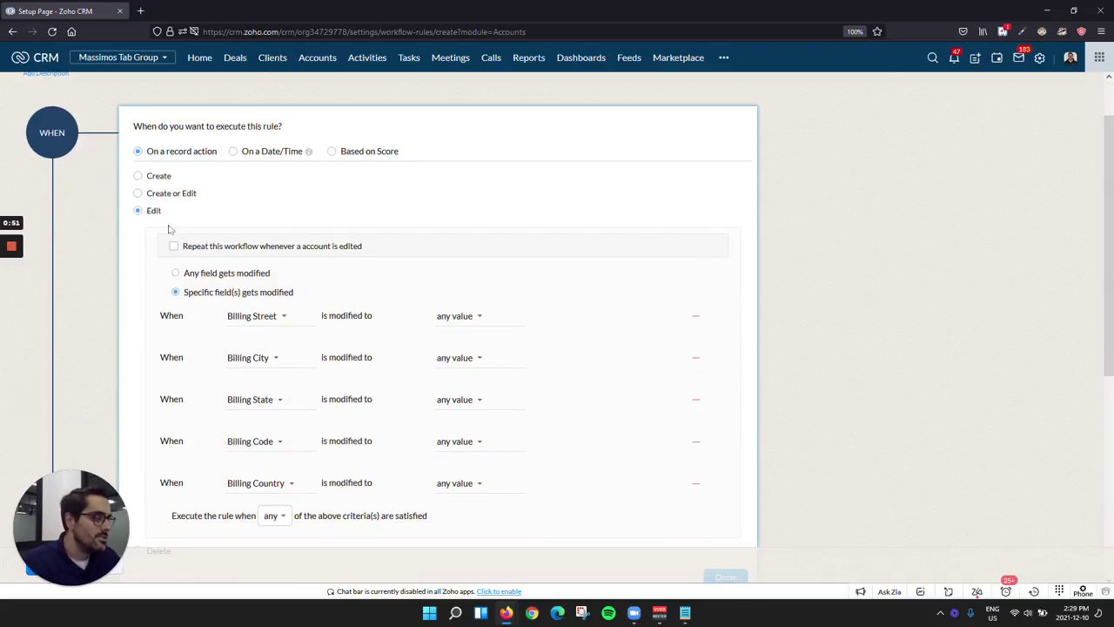
{"action": "scroll", "coordinate": [148, 211], "scroll_direction": "down", "scroll_amount": 1}
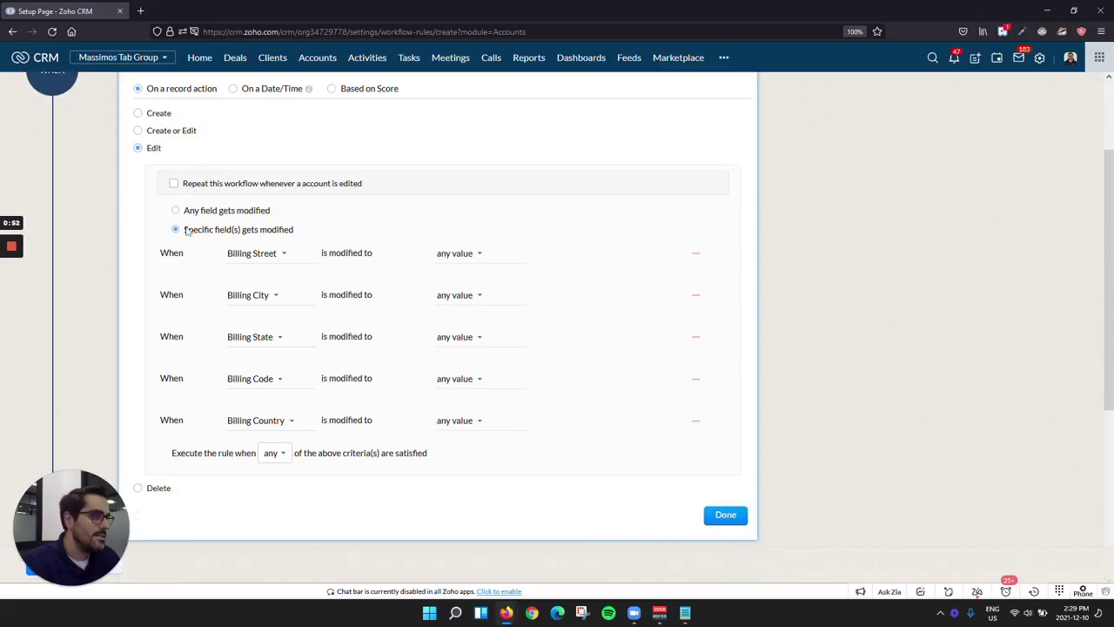
{"action": "left_click", "coordinate": [173, 183]}
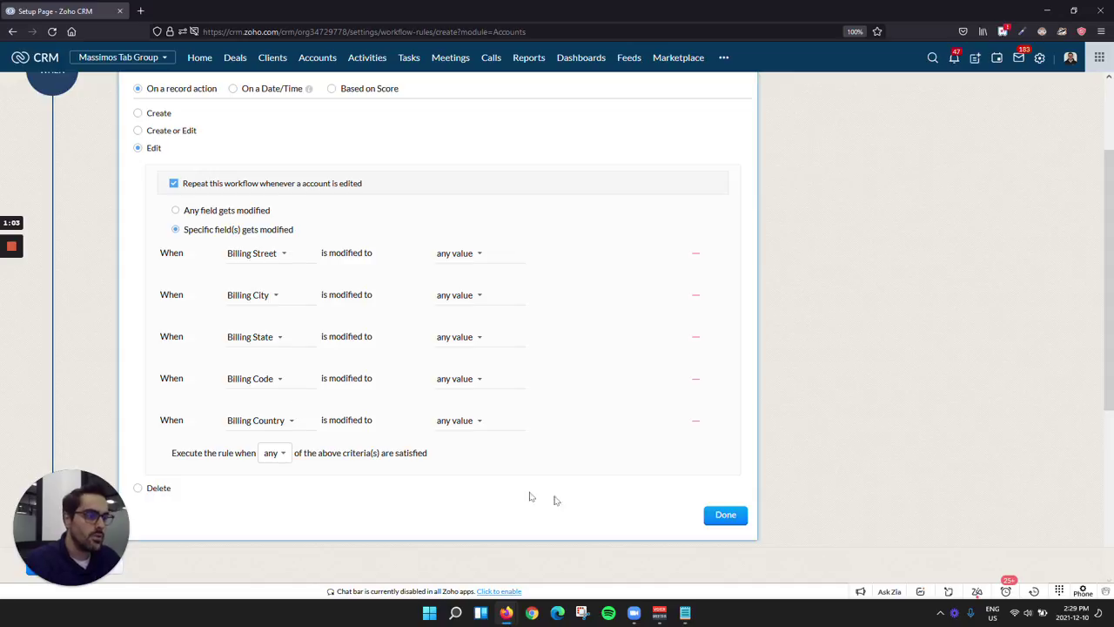
{"action": "left_click", "coordinate": [729, 515]}
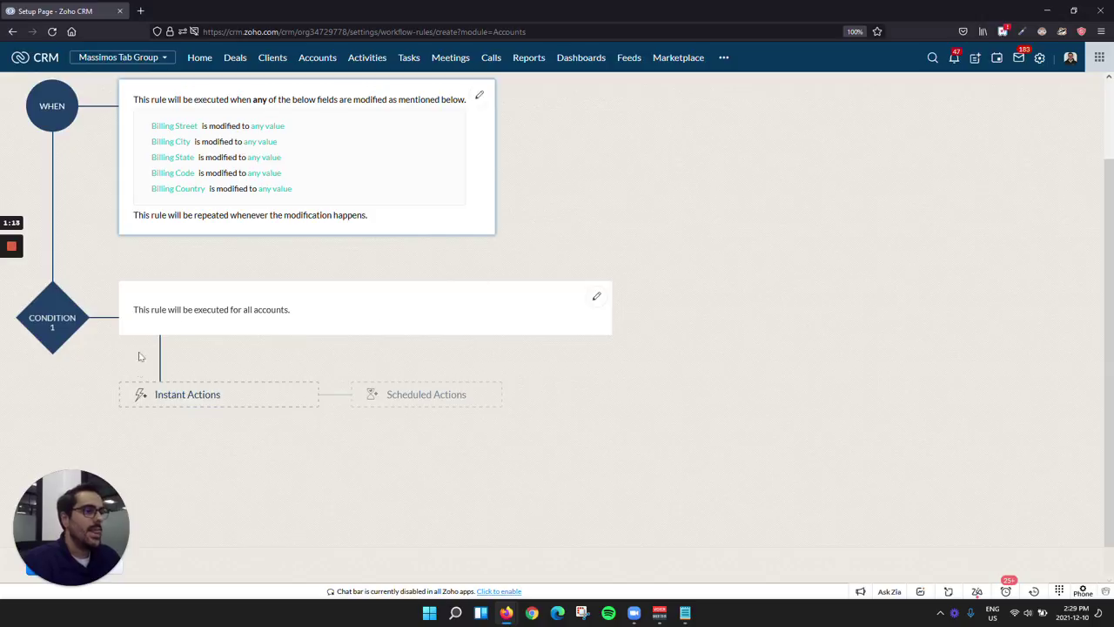
Add an Advanced Field Update (bludata) instant action to the rule
{"action": "left_click", "coordinate": [144, 393]}
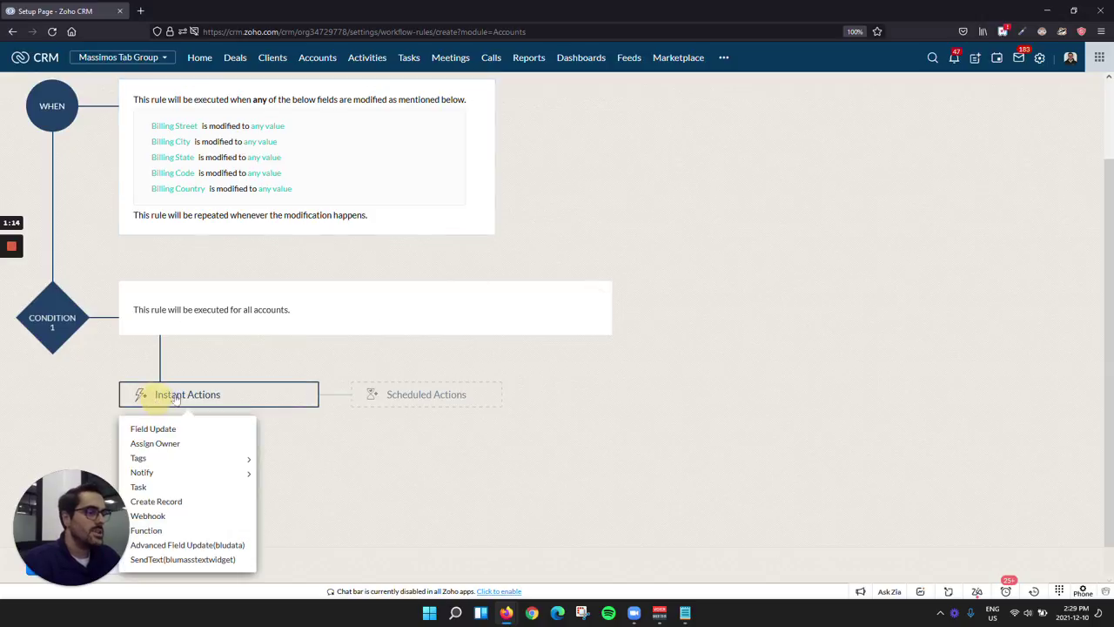
{"action": "left_click", "coordinate": [169, 547]}
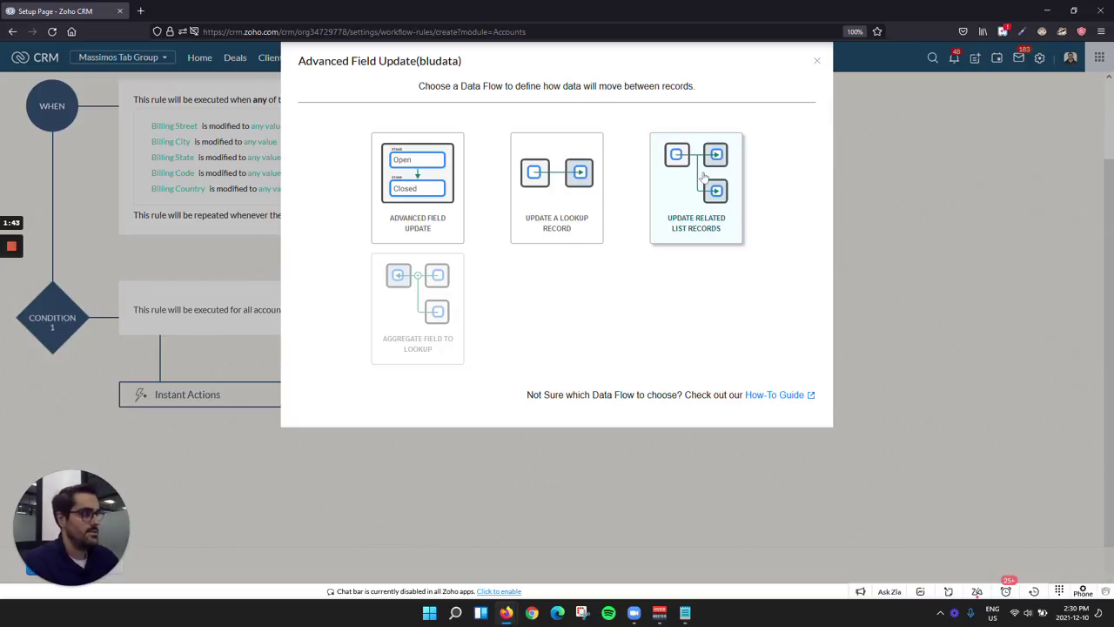
Choose Update Related List Records and target the Clients related list
{"action": "left_click", "coordinate": [704, 176]}
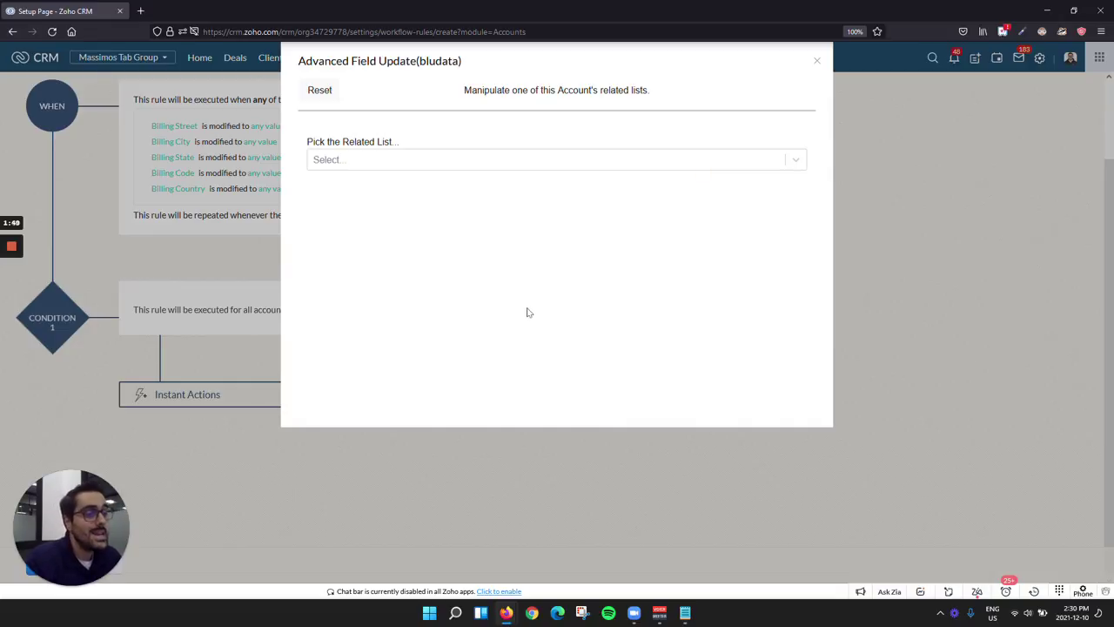
{"action": "left_click", "coordinate": [474, 162]}
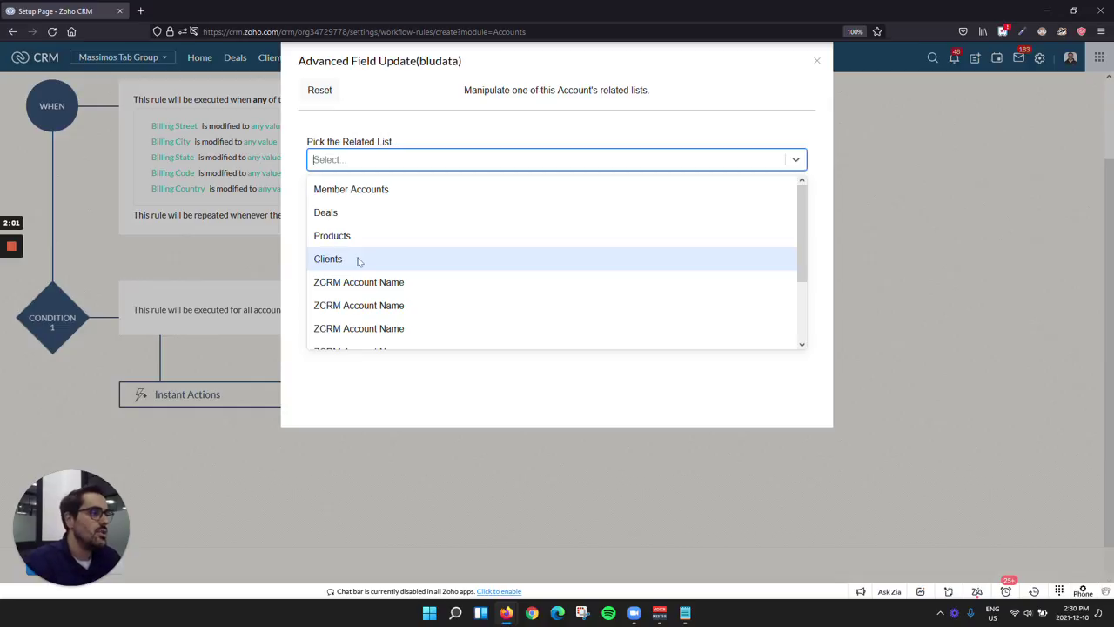
{"action": "left_click", "coordinate": [358, 262]}
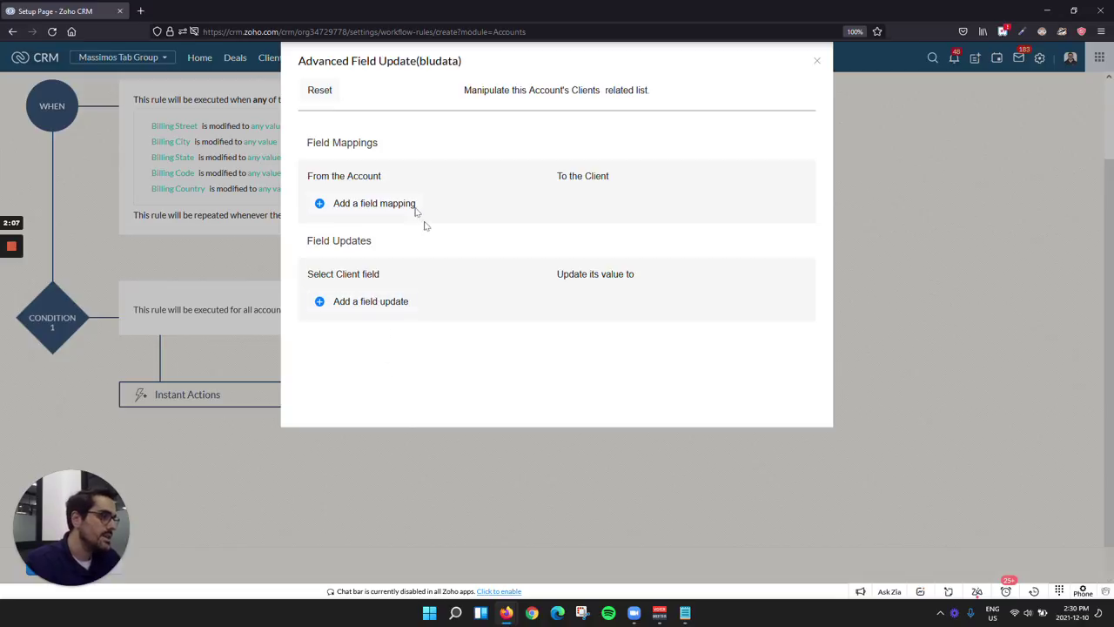
Map Billing Street to the client's Other Street and Billing City to Other City
{"action": "left_click_drag", "start_coordinate": [396, 176], "coordinate": [309, 175]}
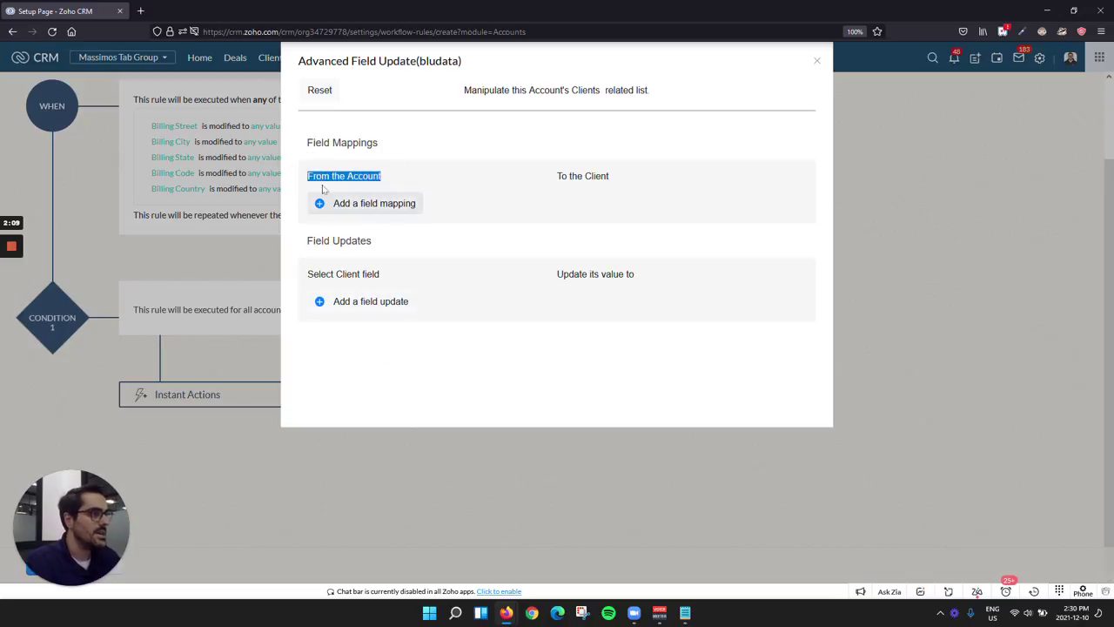
{"action": "double_click", "coordinate": [597, 176]}
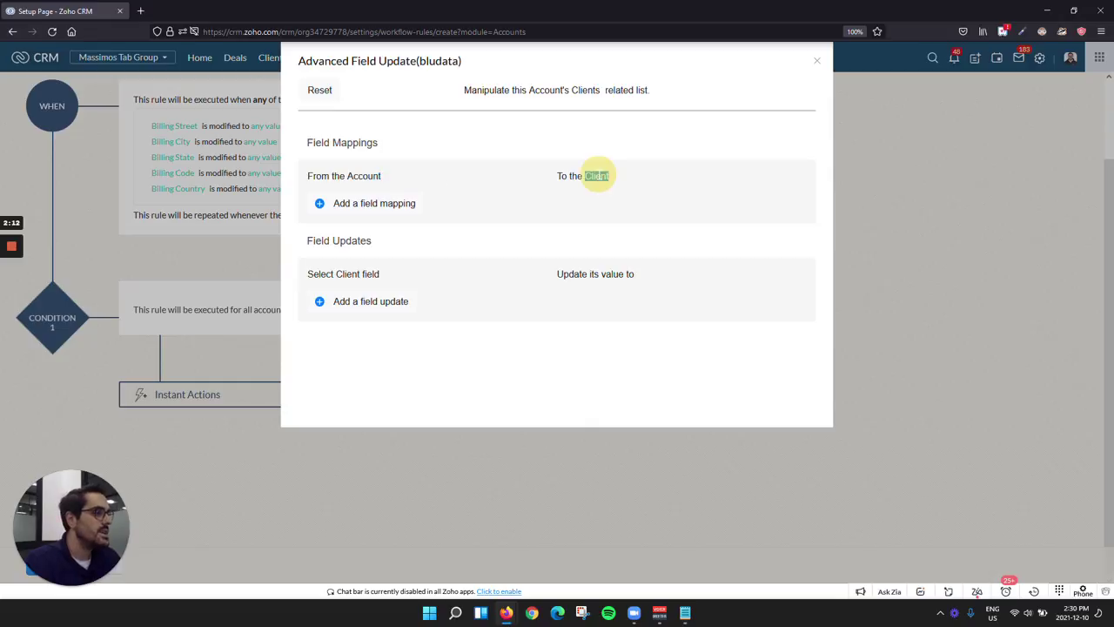
{"action": "left_click", "coordinate": [385, 203]}
{"action": "left_click", "coordinate": [418, 207]}
{"action": "type", "text": "street"}
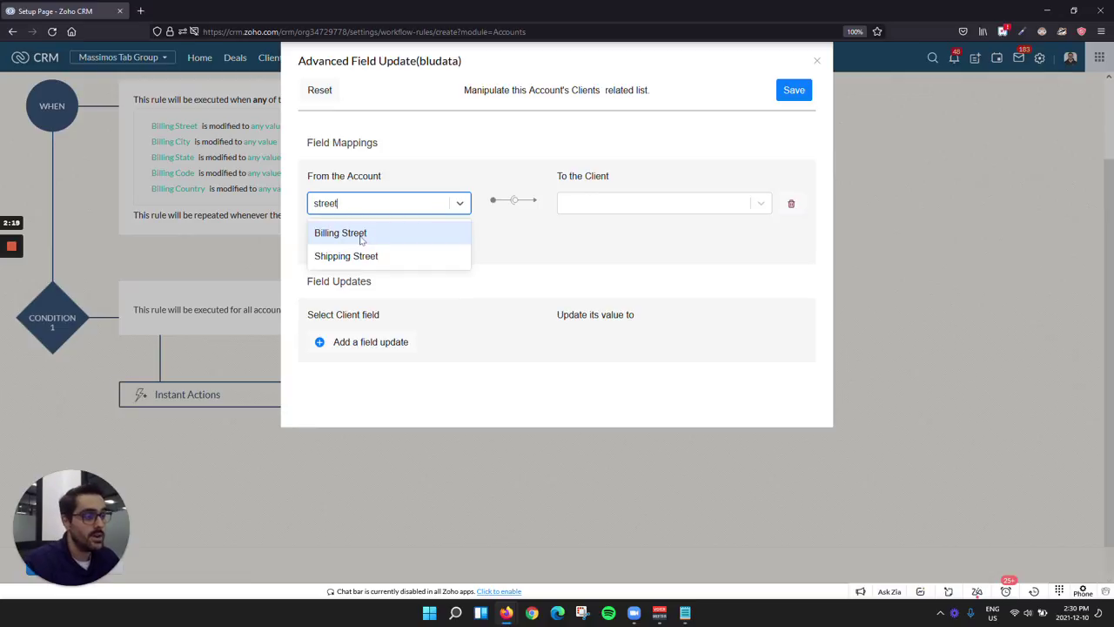
{"action": "left_click", "coordinate": [360, 237]}
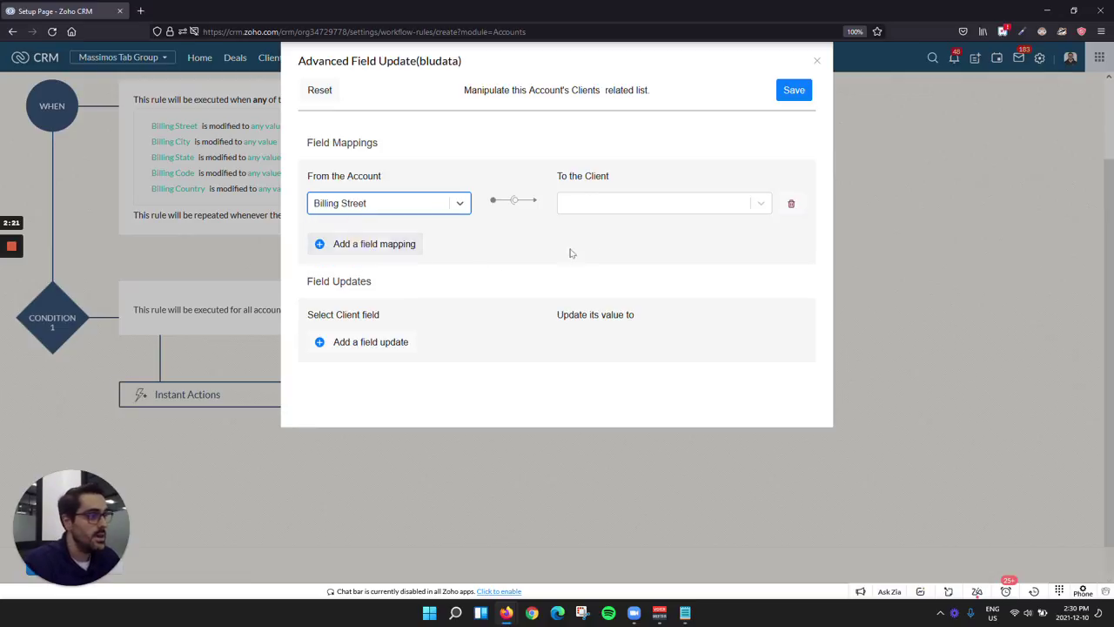
{"action": "left_click", "coordinate": [617, 205]}
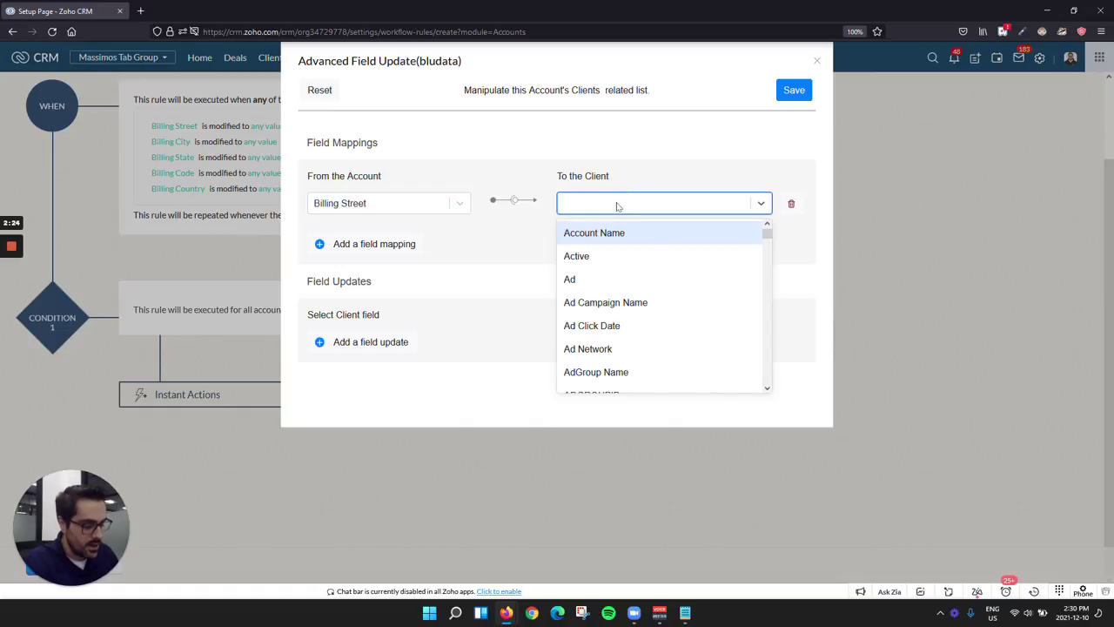
{"action": "type", "text": "street"}
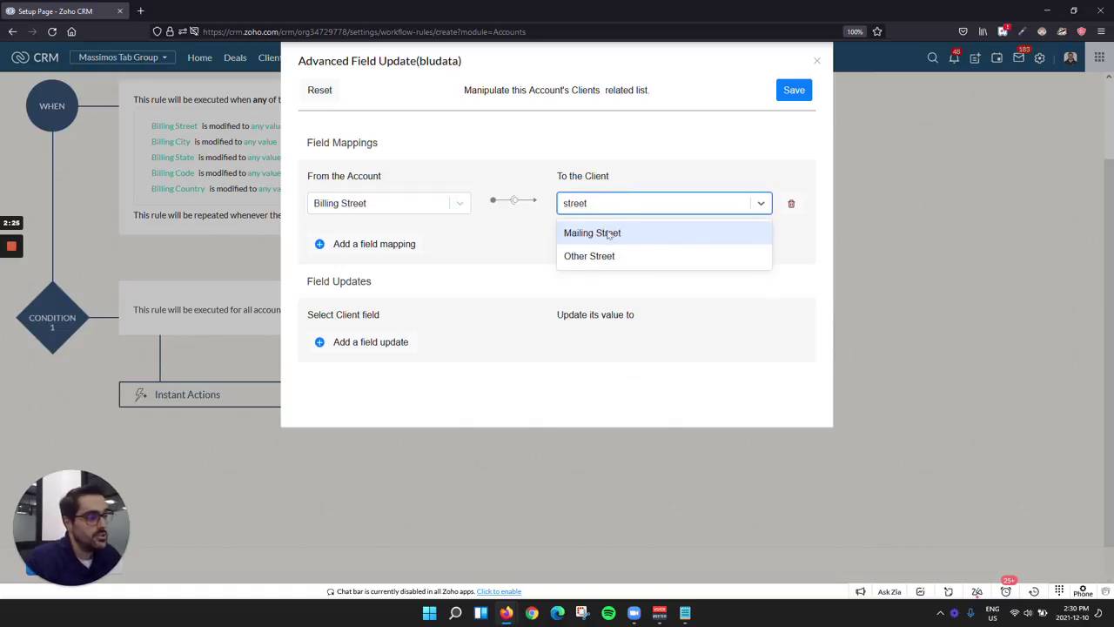
{"action": "left_click", "coordinate": [600, 255]}
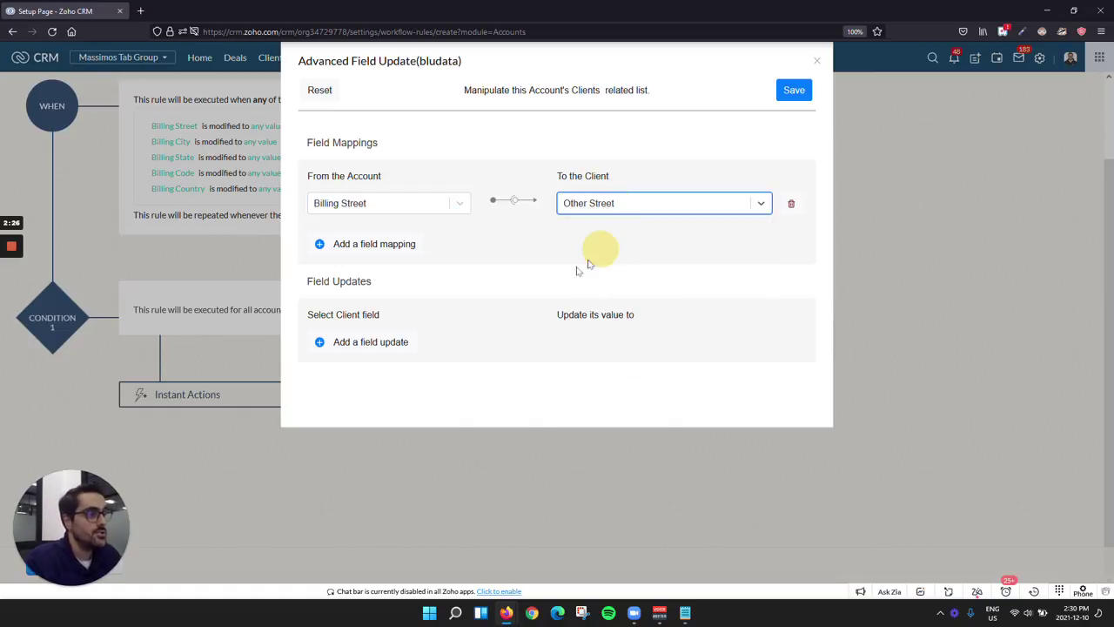
{"action": "left_click", "coordinate": [348, 244]}
{"action": "left_click", "coordinate": [358, 237]}
{"action": "type", "text": "city"}
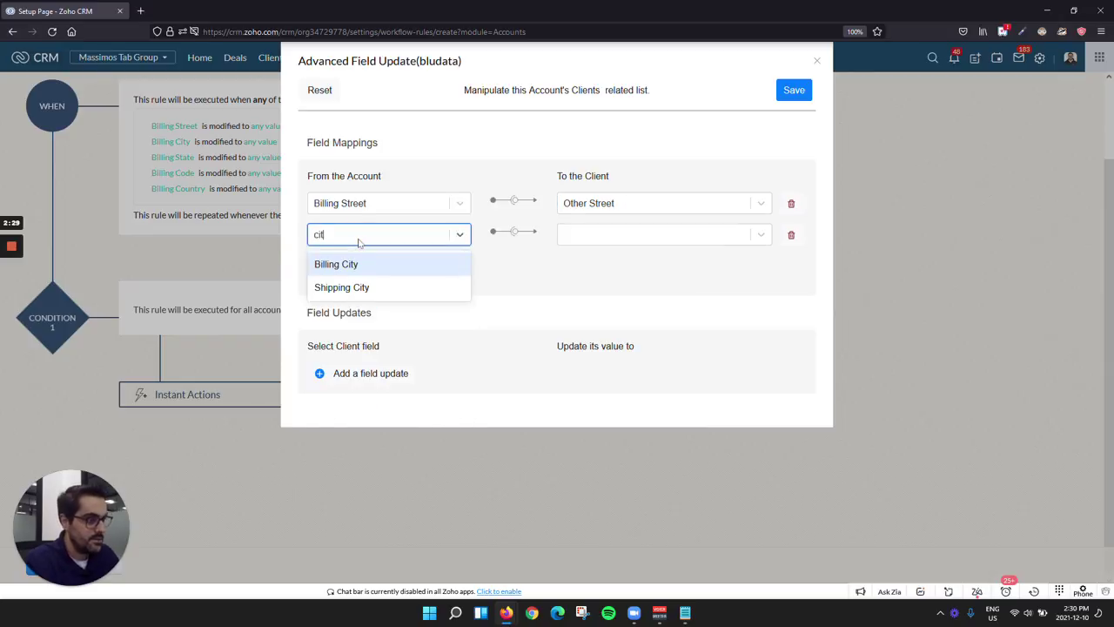
{"action": "left_click", "coordinate": [341, 262]}
{"action": "left_click", "coordinate": [571, 237]}
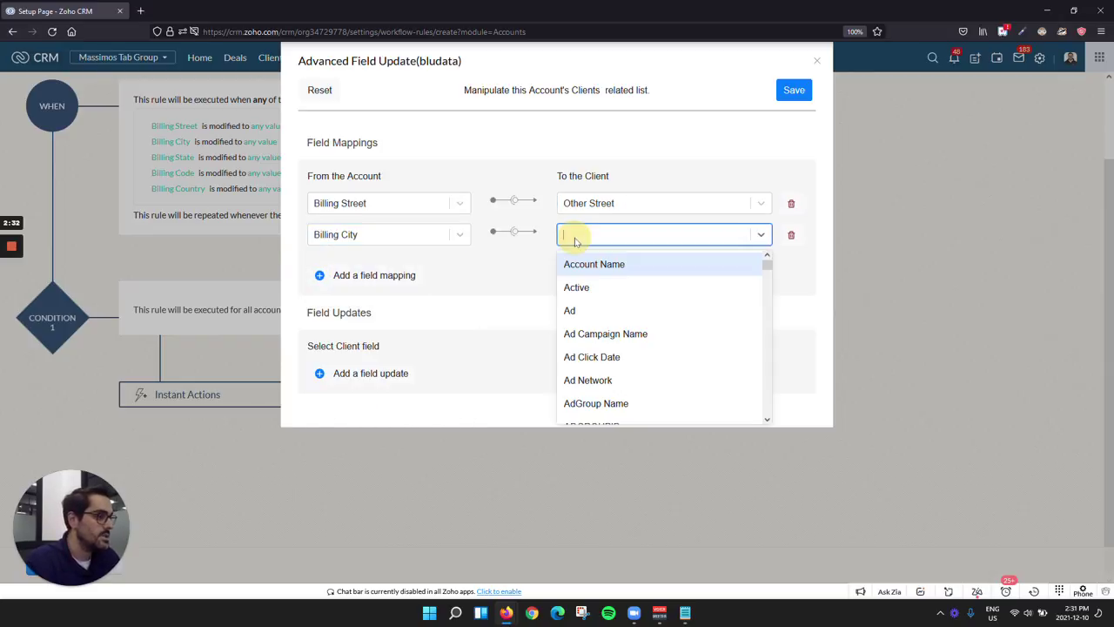
{"action": "type", "text": "city"}
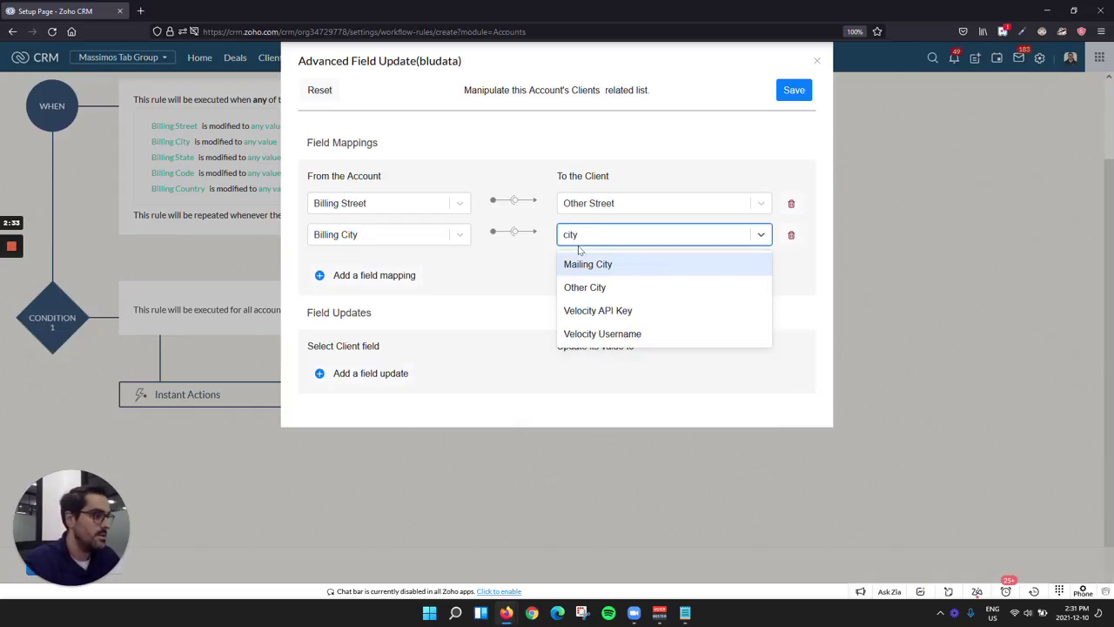
{"action": "left_click", "coordinate": [591, 287]}
Map Billing State to Other State and Billing Code to Other Zip
{"action": "left_click", "coordinate": [373, 275]}
{"action": "left_click", "coordinate": [368, 250]}
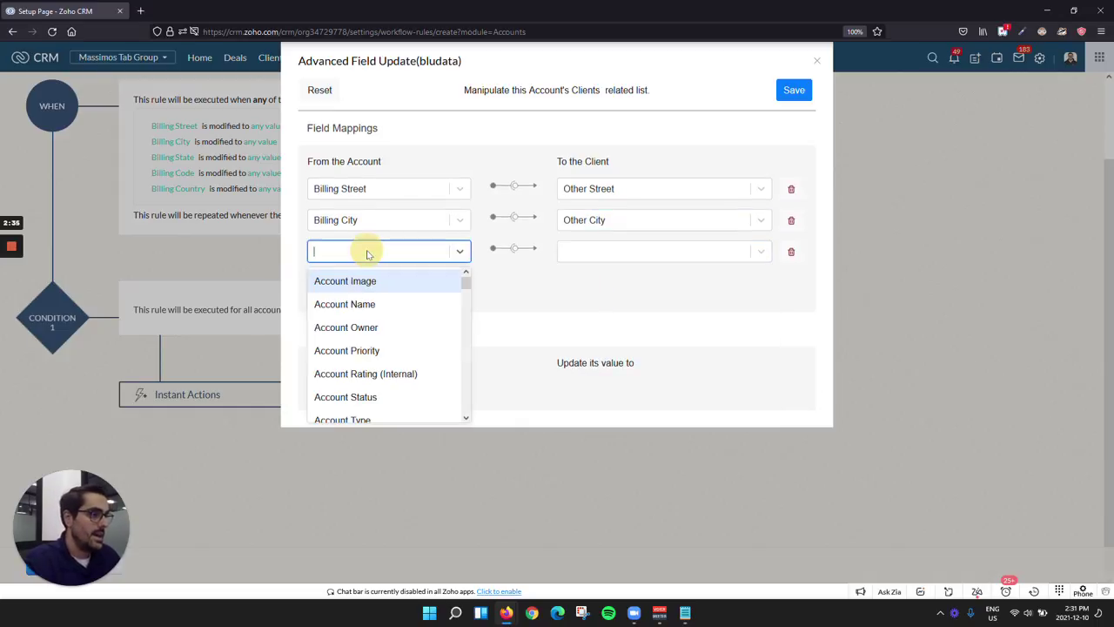
{"action": "type", "text": "state"}
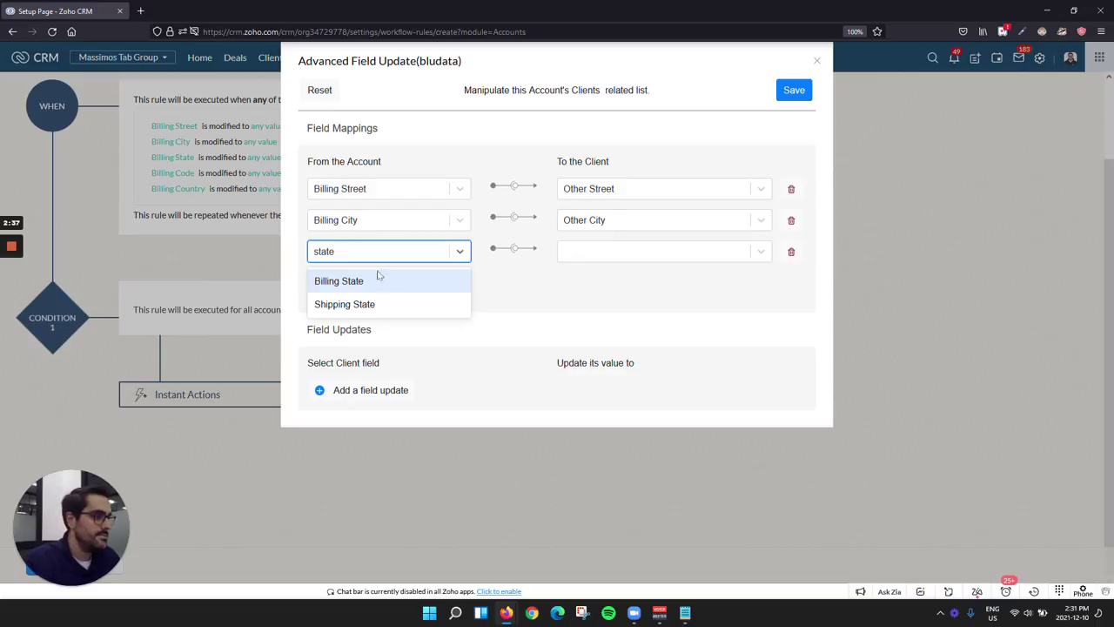
{"action": "left_click", "coordinate": [382, 283]}
{"action": "left_click", "coordinate": [595, 253]}
{"action": "type", "text": "state"}
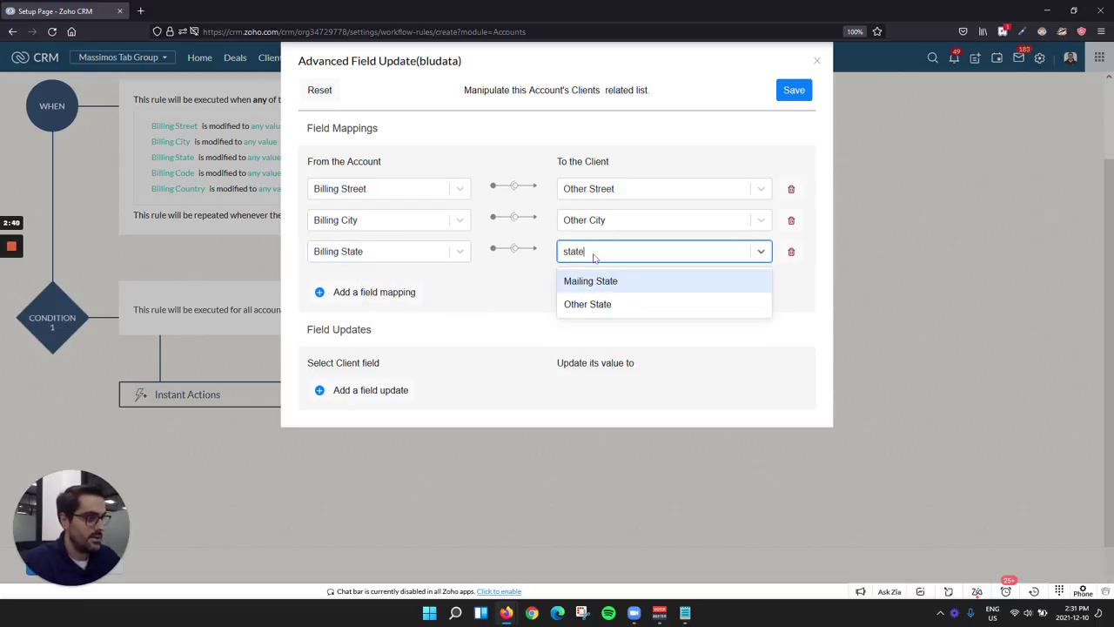
{"action": "left_click", "coordinate": [614, 302]}
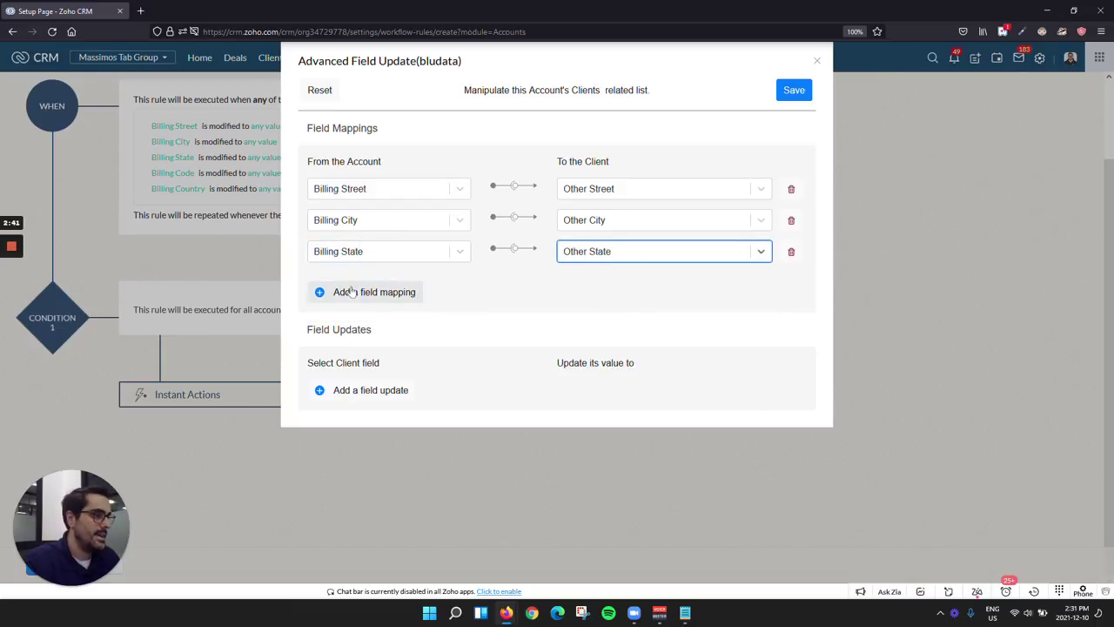
{"action": "left_click", "coordinate": [373, 291]}
{"action": "left_click", "coordinate": [352, 277]}
{"action": "type", "text": "code"}
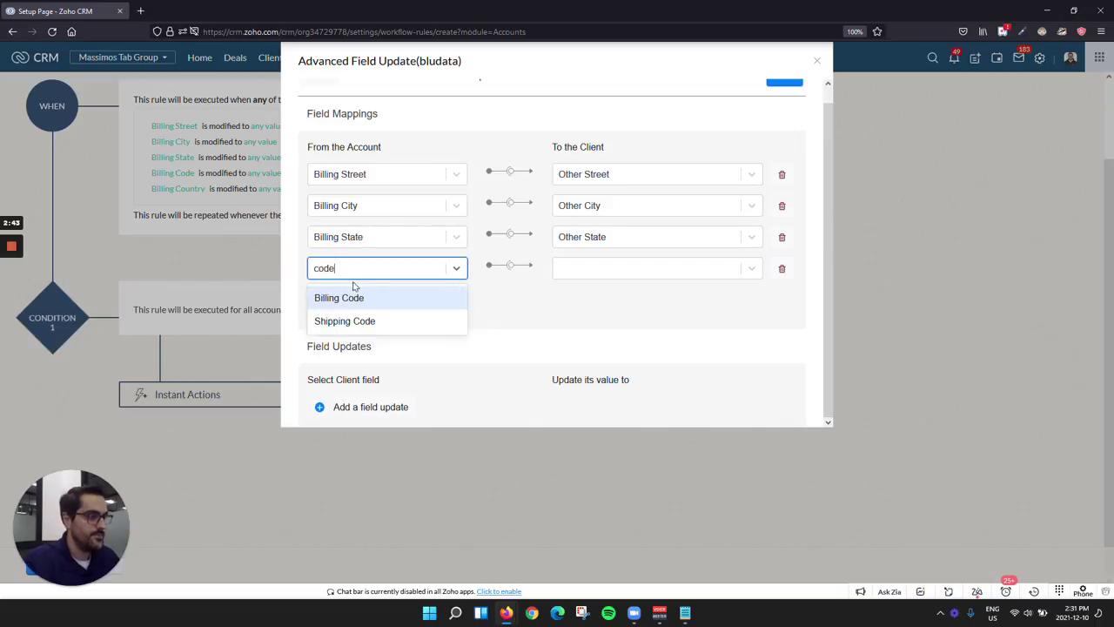
{"action": "left_click", "coordinate": [409, 296]}
{"action": "left_click", "coordinate": [640, 277]}
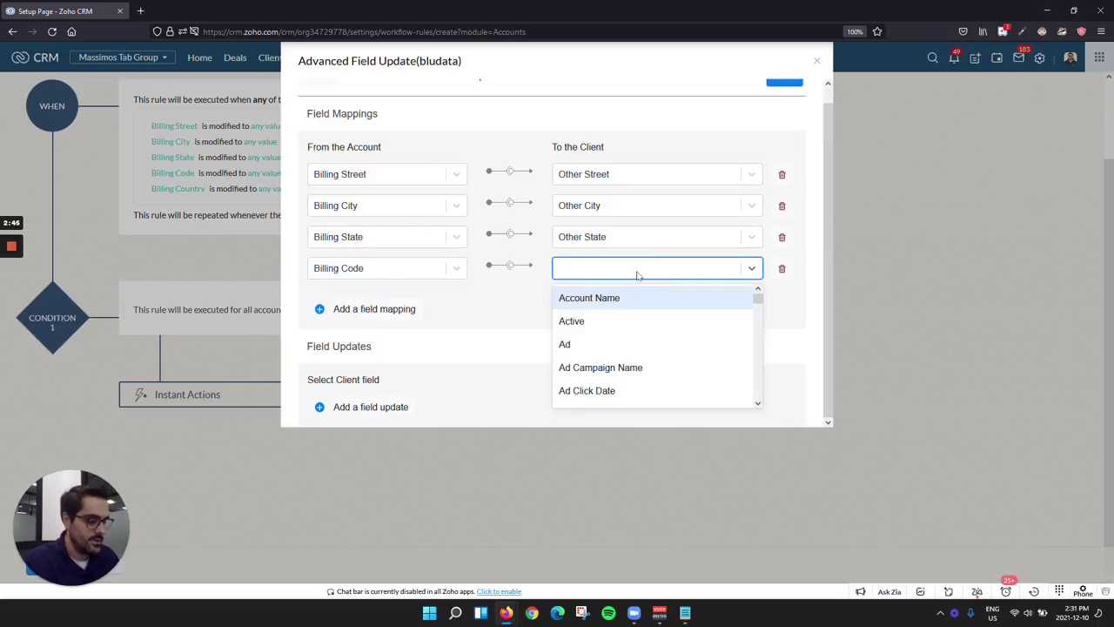
{"action": "type", "text": "zip"}
{"action": "left_click", "coordinate": [609, 320]}
Map Billing Country to Other Country and save all five address mappings
{"action": "left_click", "coordinate": [379, 309]}
{"action": "left_click", "coordinate": [379, 300]}
{"action": "type", "text": "coutn"}
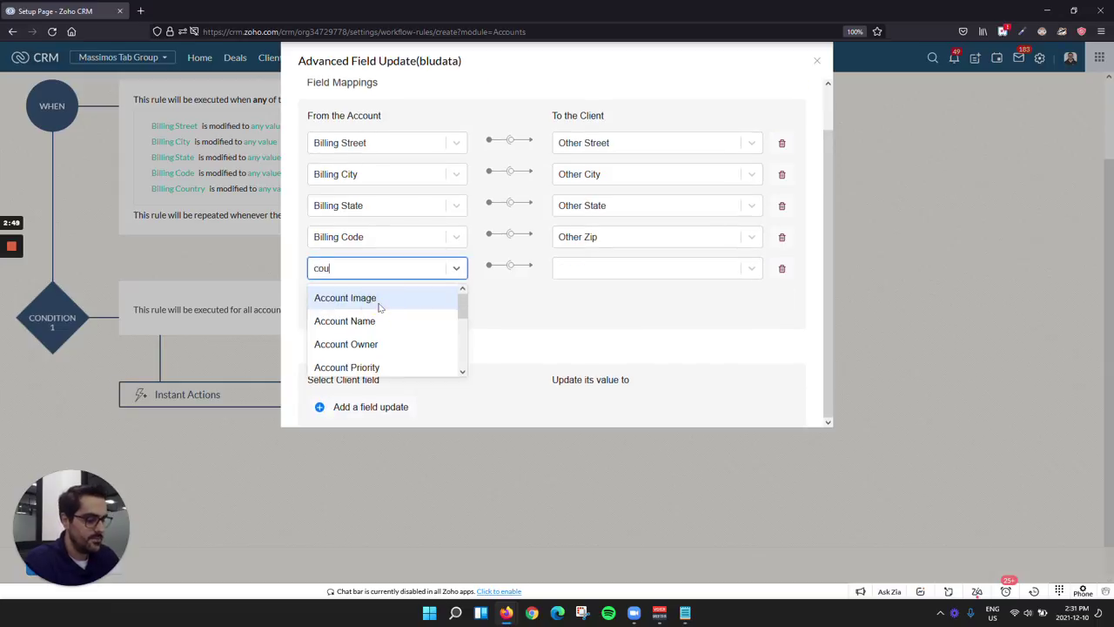
{"action": "key", "text": "BackSpace"}
{"action": "key", "text": "BackSpace"}
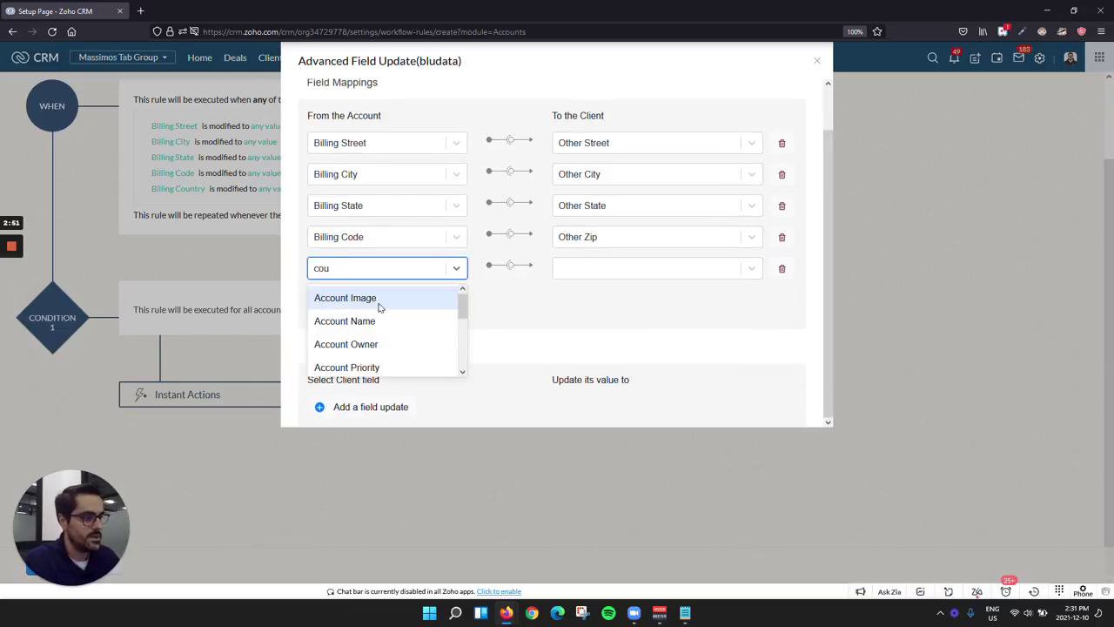
{"action": "type", "text": "ntry"}
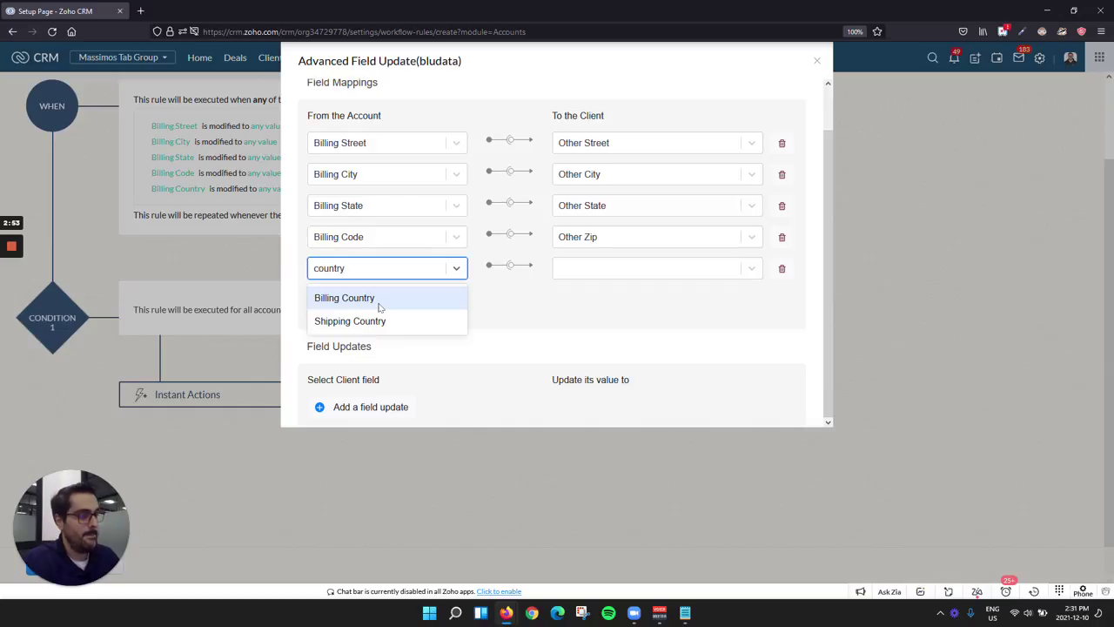
{"action": "left_click", "coordinate": [370, 299]}
{"action": "left_click", "coordinate": [590, 274]}
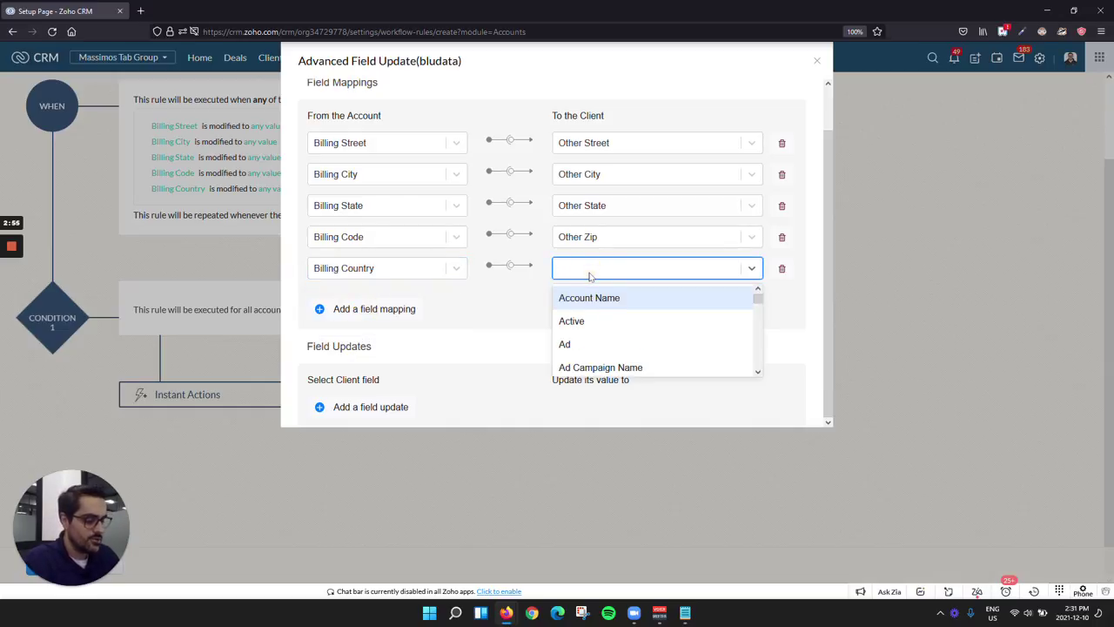
{"action": "type", "text": "cou"}
{"action": "key", "text": "BackSpace"}
{"action": "key", "text": "BackSpace"}
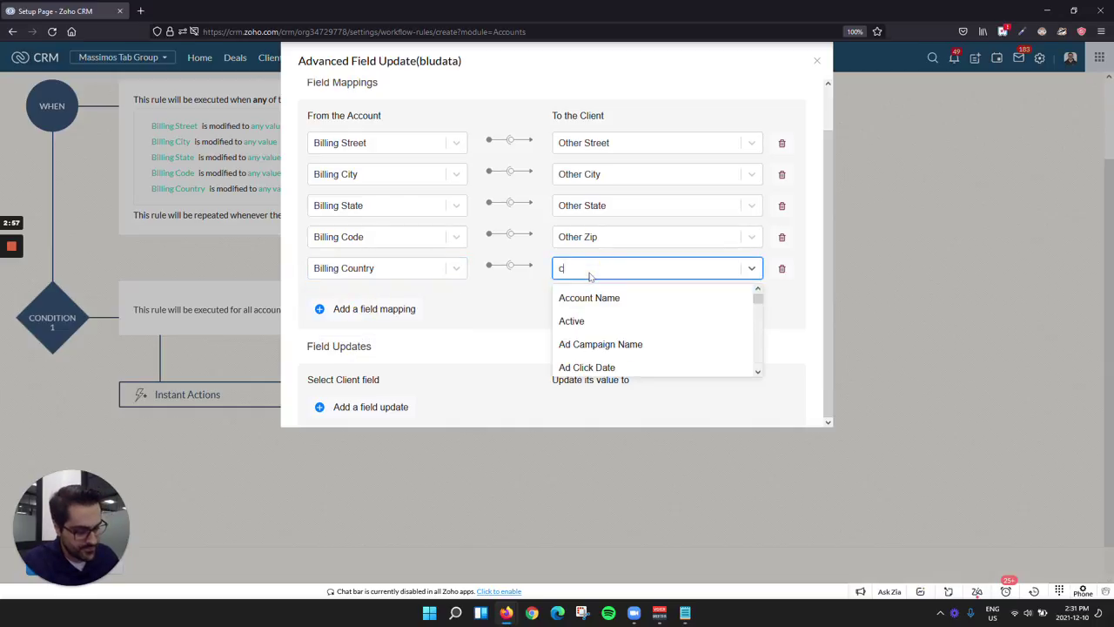
{"action": "type", "text": "ount"}
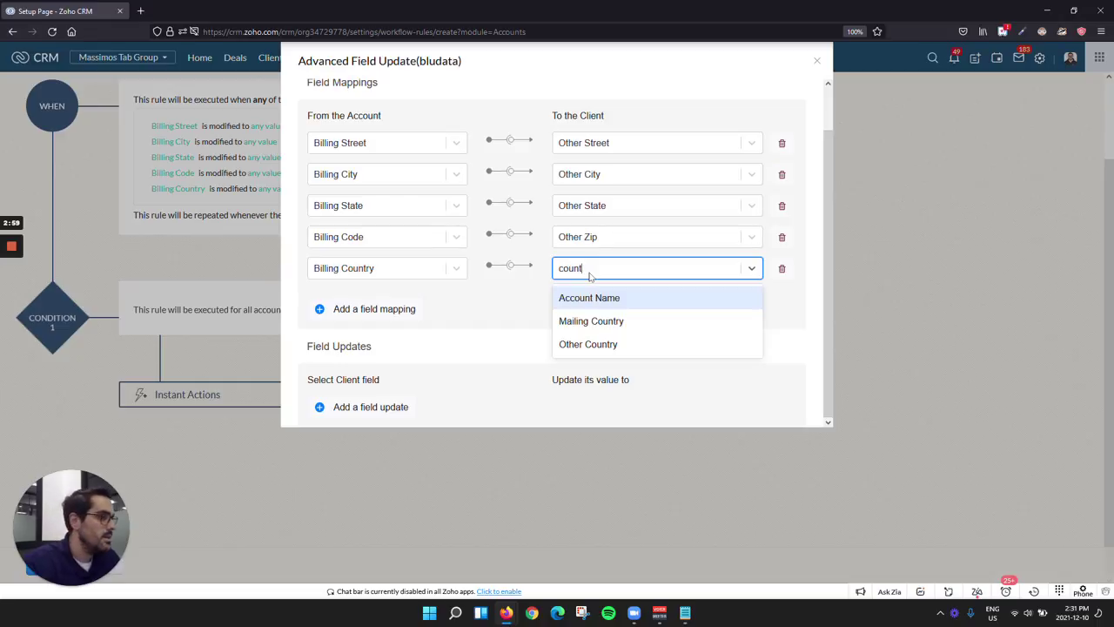
{"action": "left_click", "coordinate": [619, 343]}
{"action": "scroll", "coordinate": [549, 324], "scroll_direction": "up", "scroll_amount": 1}
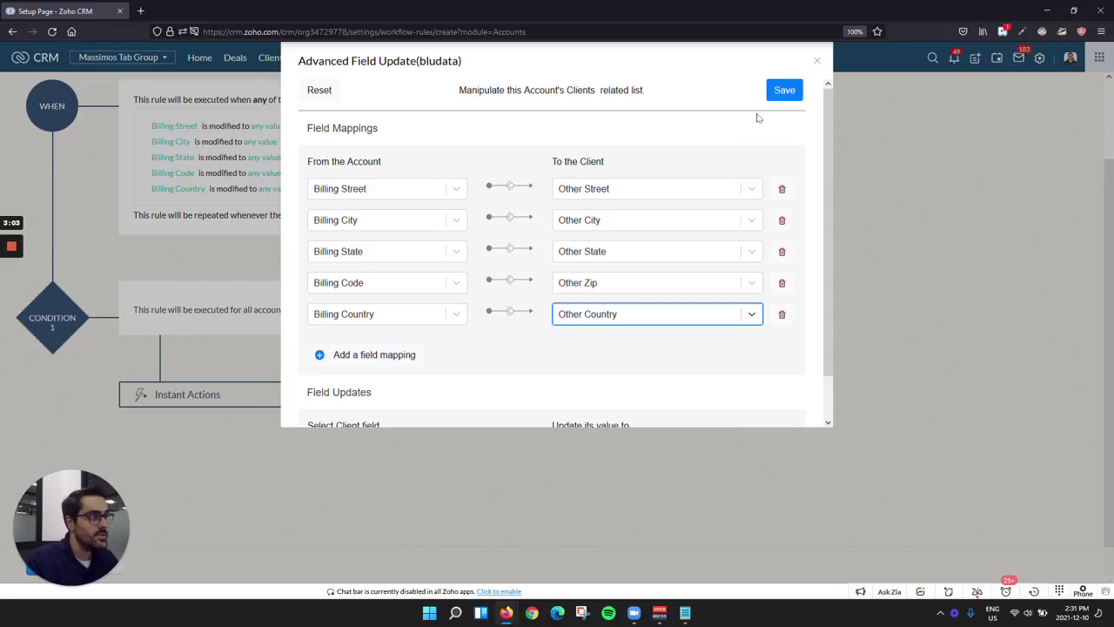
{"action": "left_click", "coordinate": [784, 91]}
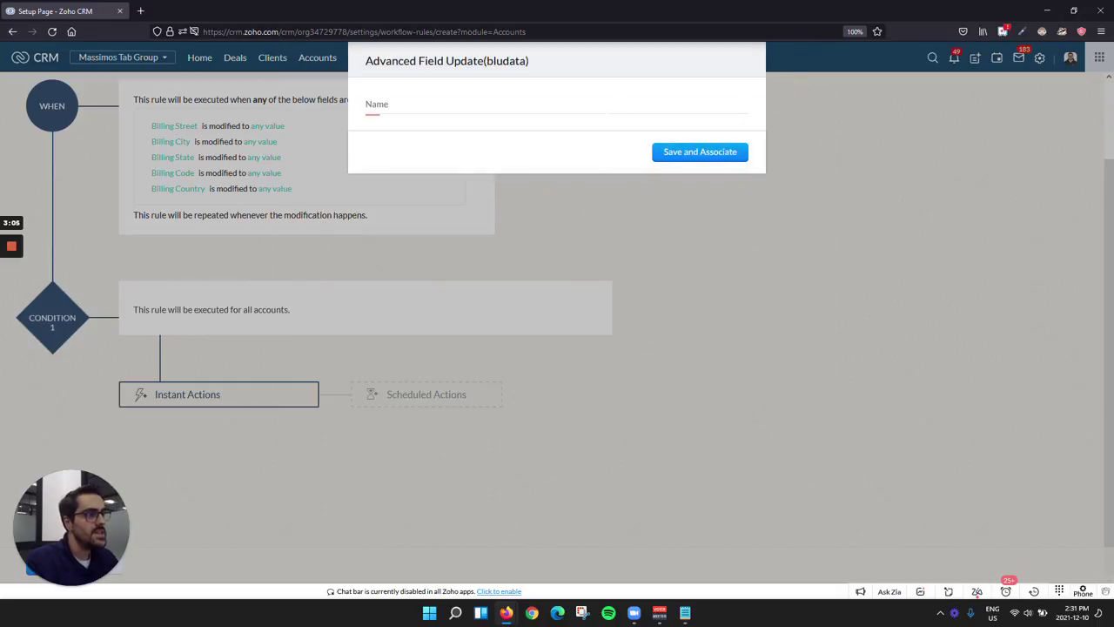
Name the action 'Move Address' and save it, associating it with the rule
{"action": "left_click", "coordinate": [607, 106]}
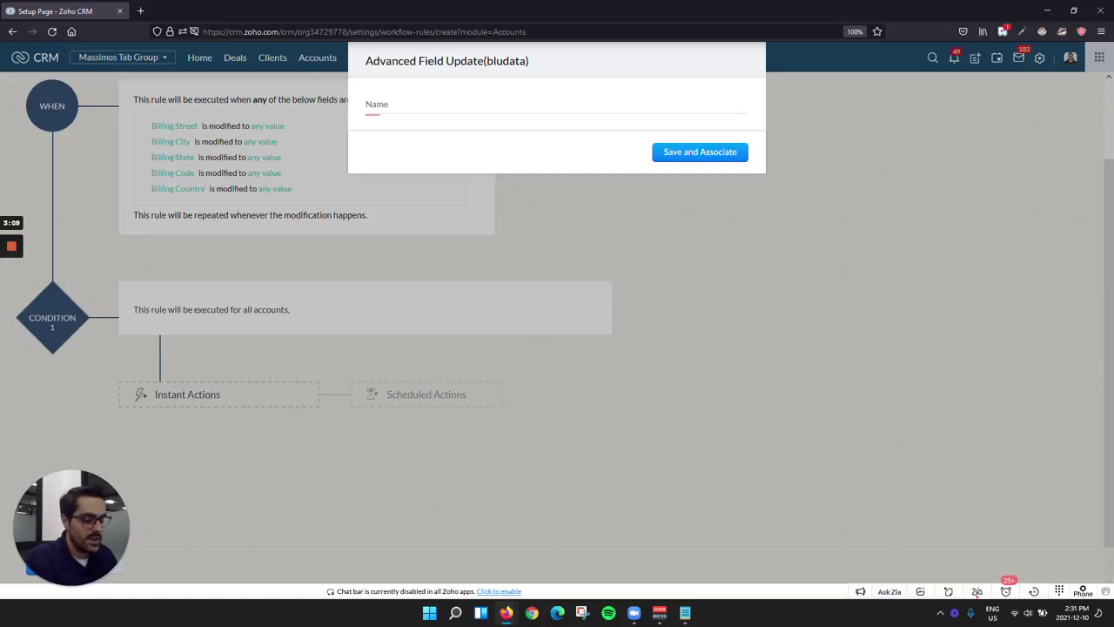
{"action": "type", "text": "M"}
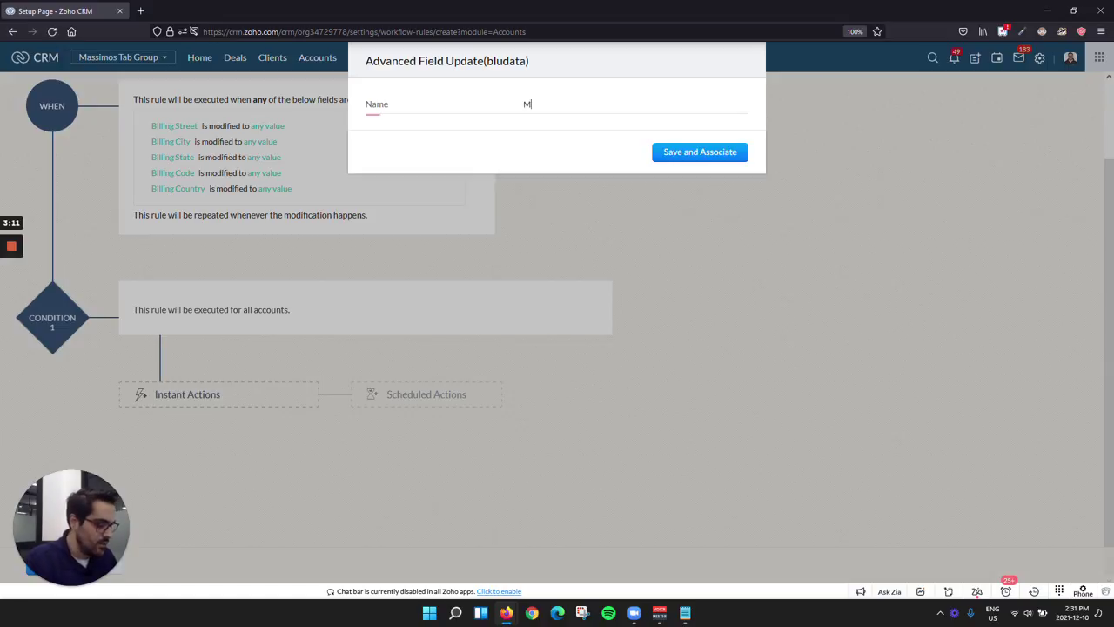
{"action": "type", "text": "ove Address"}
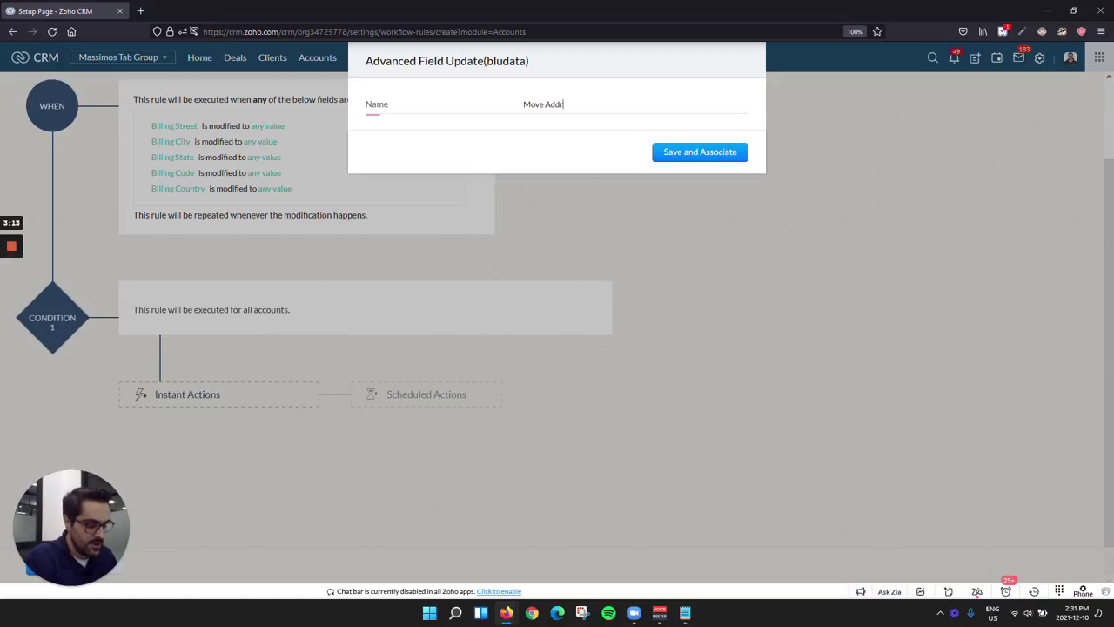
{"action": "left_click", "coordinate": [674, 153]}
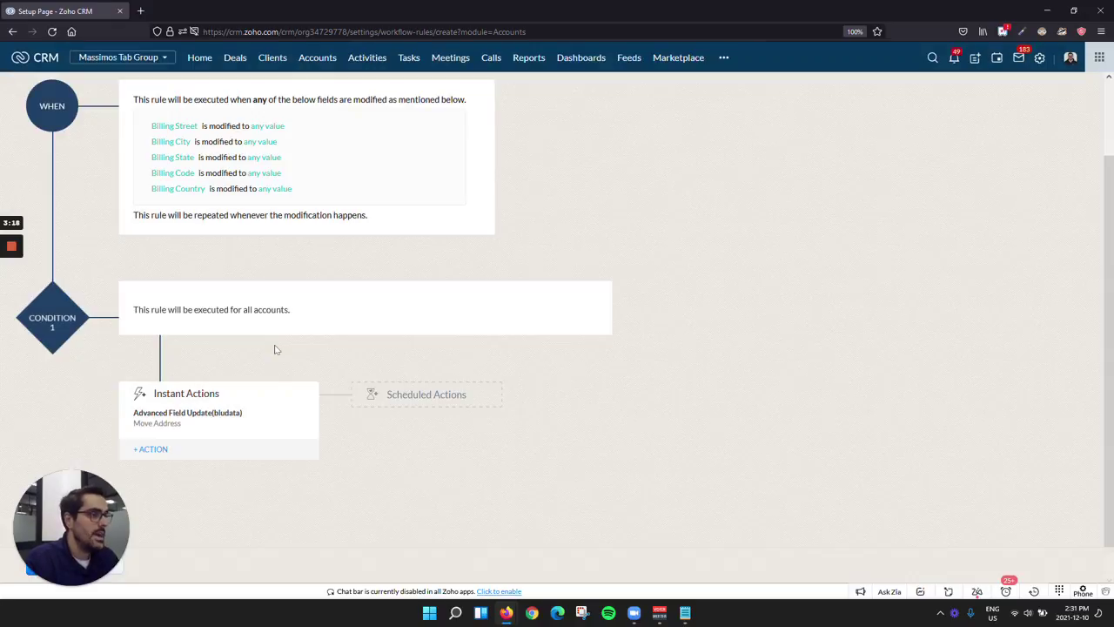
{"action": "scroll", "coordinate": [275, 349], "scroll_direction": "up", "scroll_amount": 2}
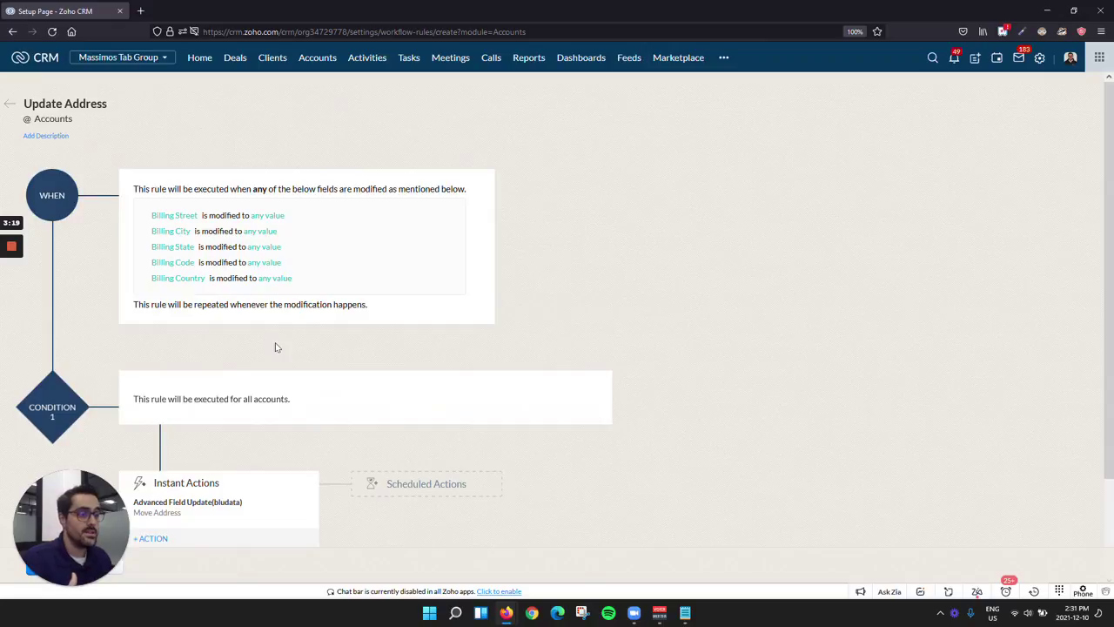